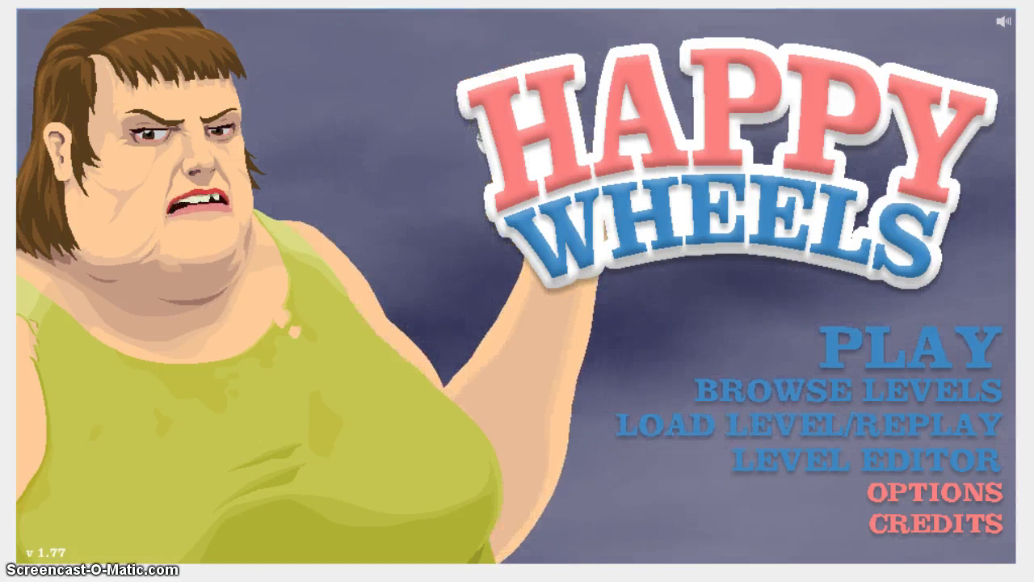
Check the Options screen, then return to the main menu and open Featured Levels
{"action": "left_click", "coordinate": [935, 492]}
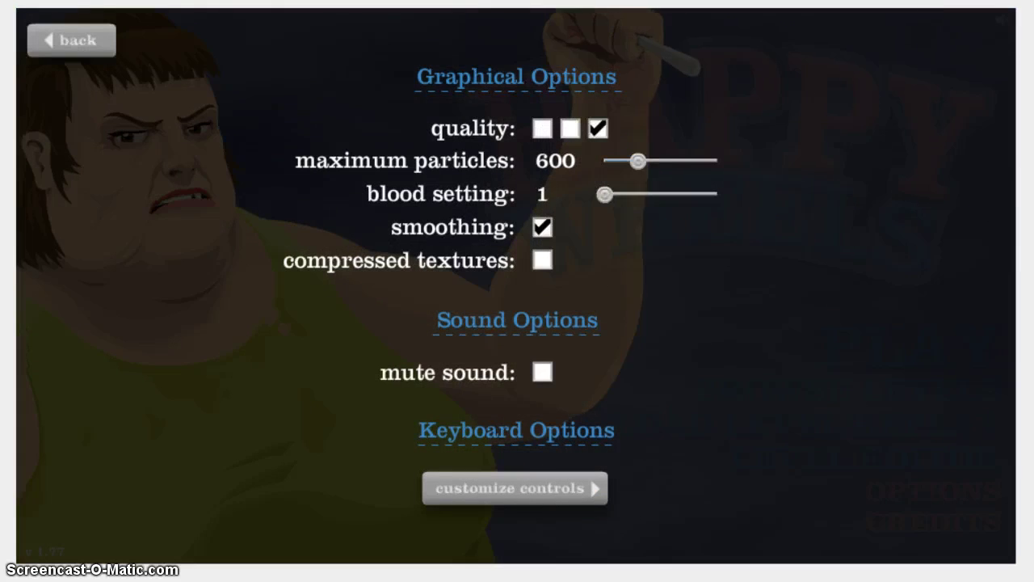
{"action": "left_click", "coordinate": [71, 39]}
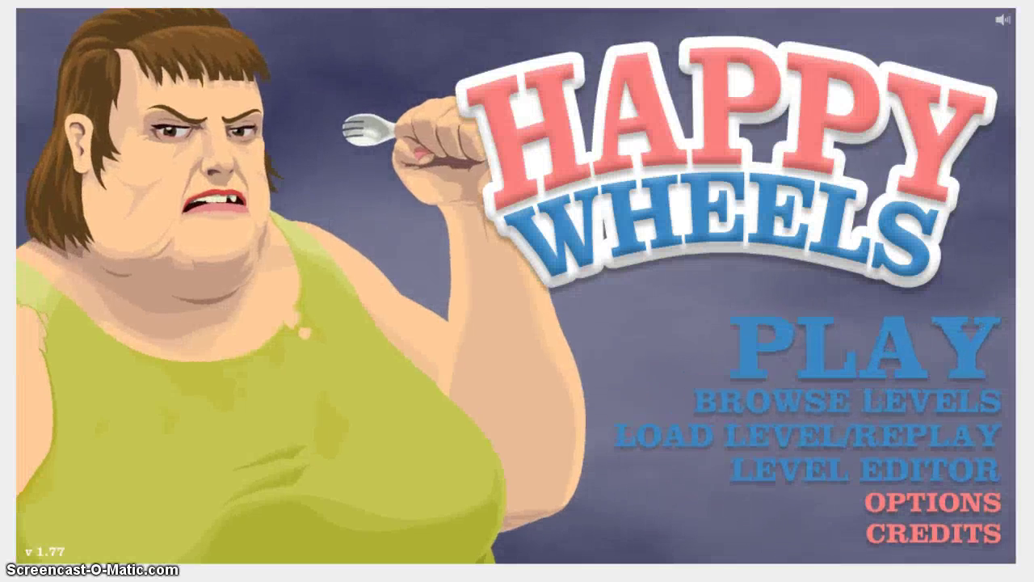
{"action": "left_click", "coordinate": [912, 342]}
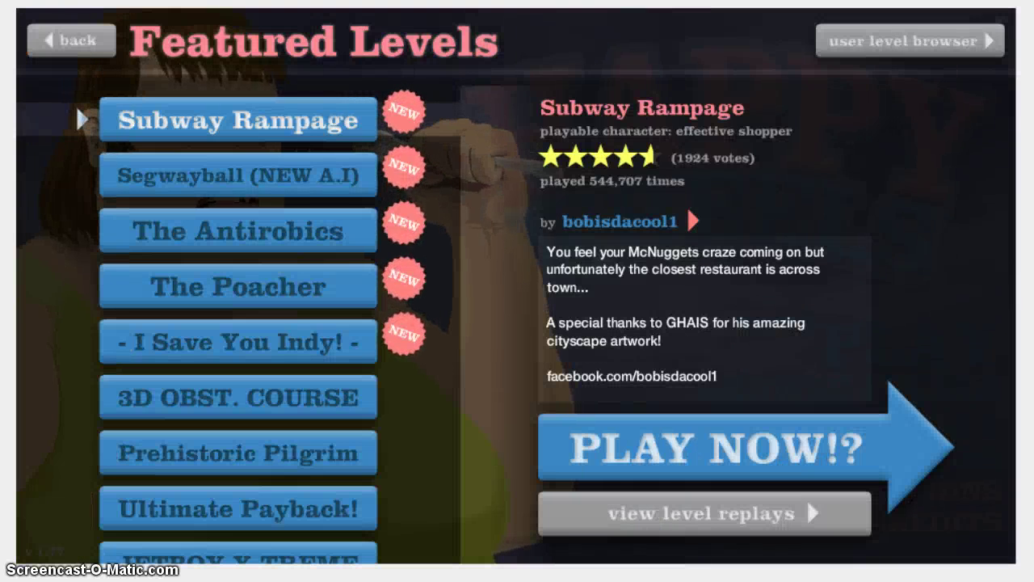
Play 'I Save You Indy!' until the first crash, then pause the game
{"action": "left_click", "coordinate": [238, 342]}
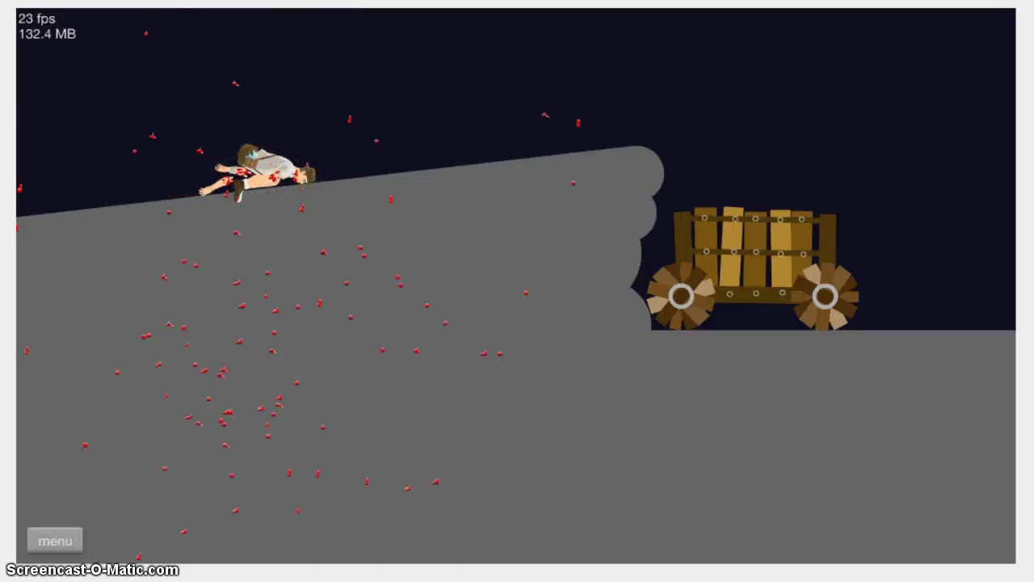
{"action": "key", "text": "Escape"}
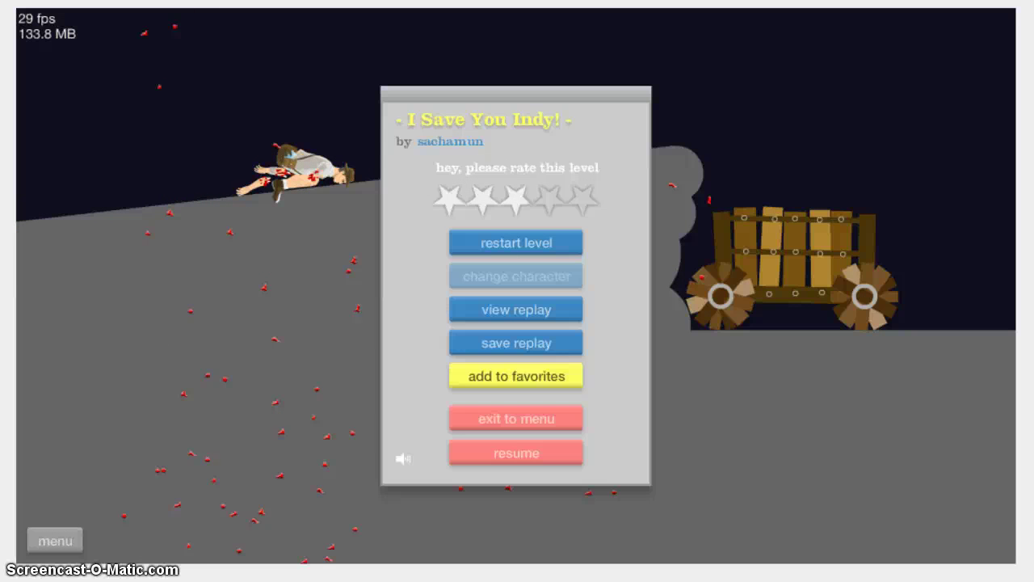
Restart 'I Save You Indy!' for a second run and pause after falling
{"action": "key", "text": "Return"}
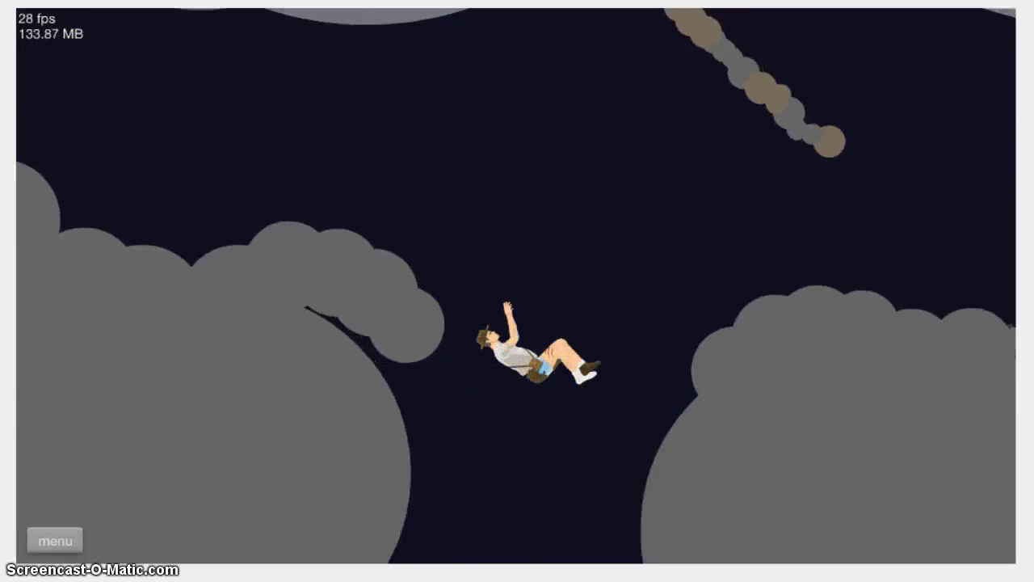
{"action": "key", "text": "Escape"}
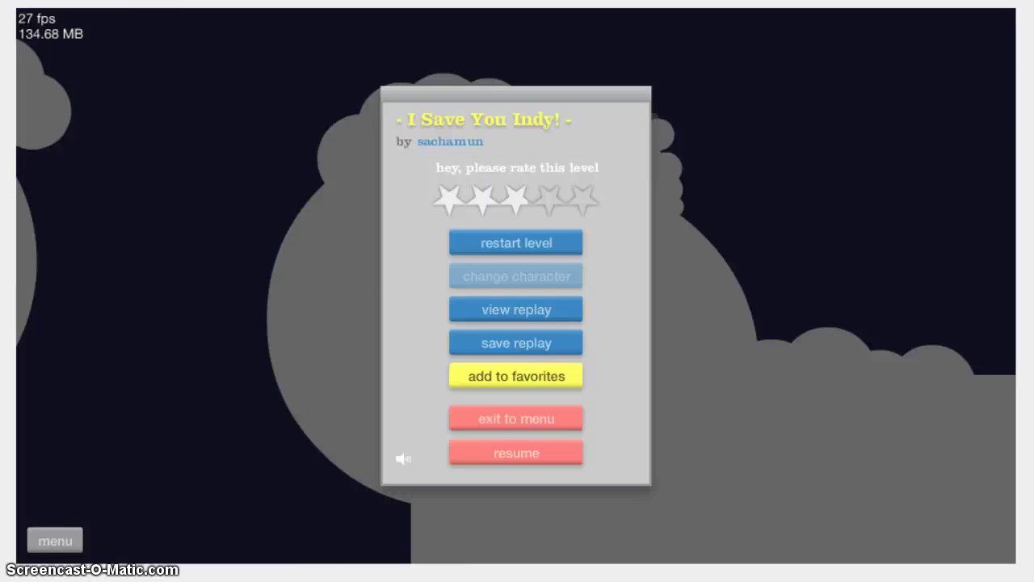
Restart from the helicopter, play past the clouds, and pause after falling off one
{"action": "key", "text": "Return"}
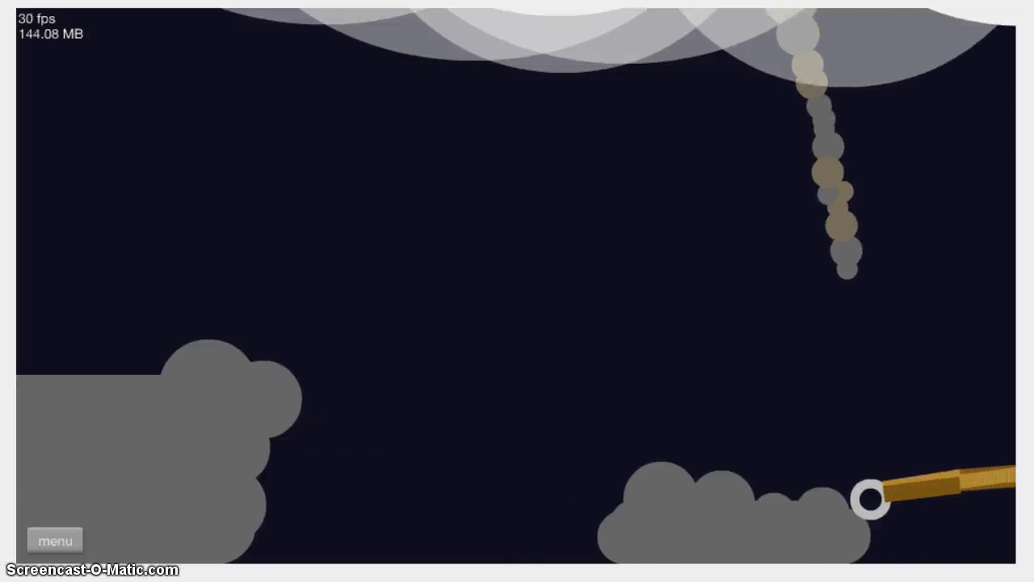
{"action": "key", "text": "Escape"}
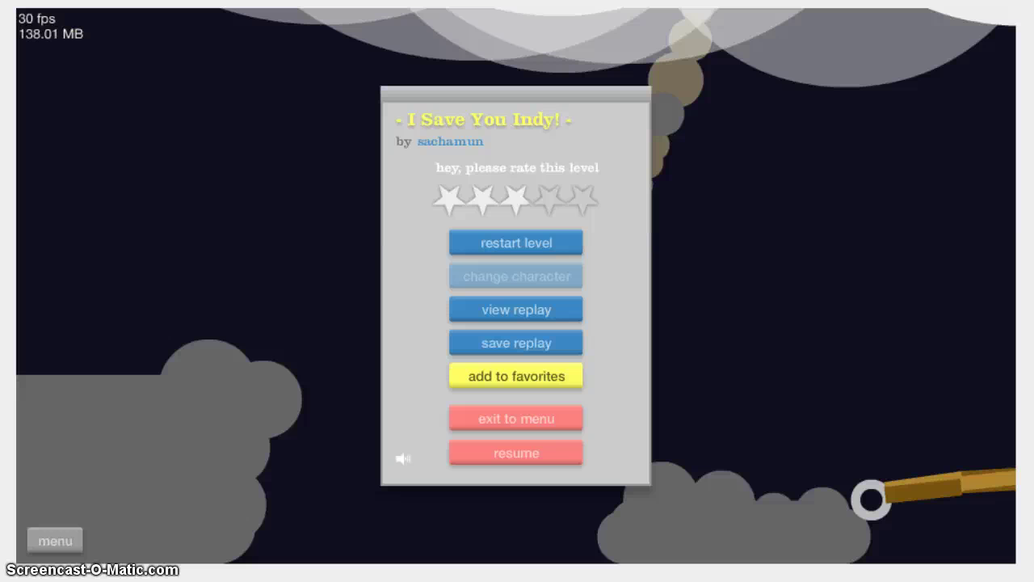
Restart the level, play until Indy lies on the grey ledge, and pause with P
{"action": "key", "text": "Return"}
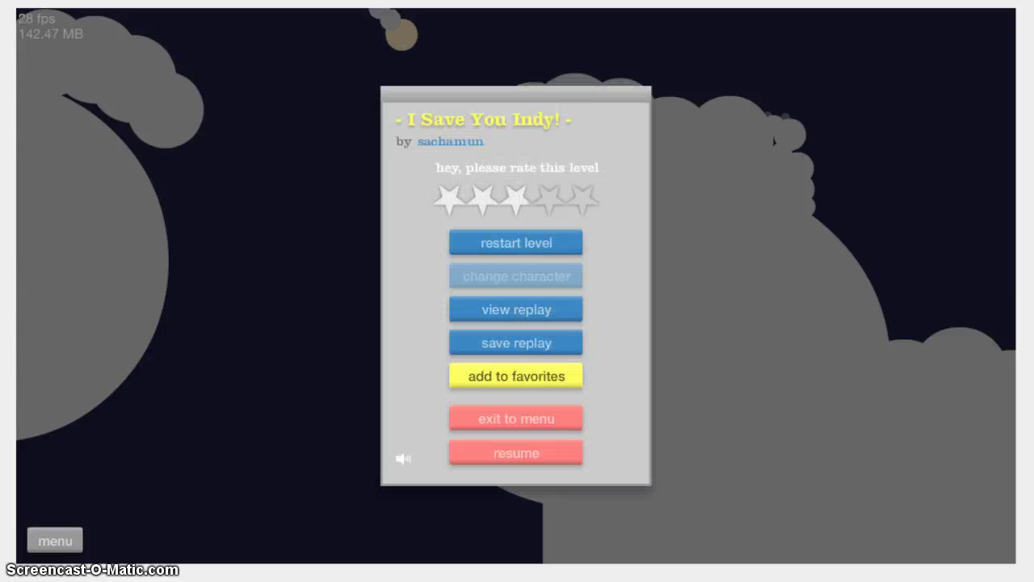
{"action": "key", "text": "Return"}
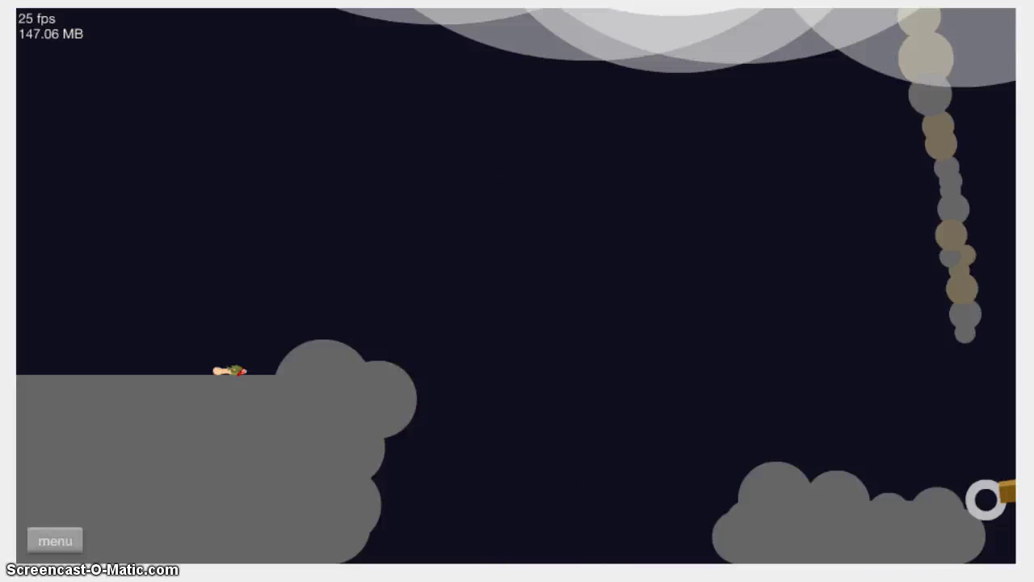
{"action": "key", "text": "p"}
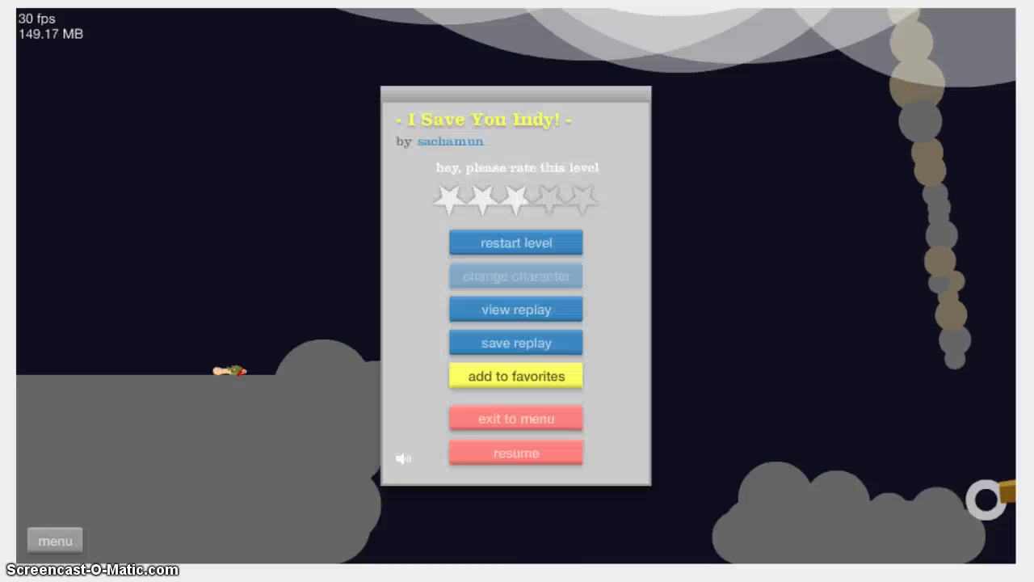
Restart the level and steer Indy and the old man onto the grey cloud ledge
{"action": "key", "text": "Return"}
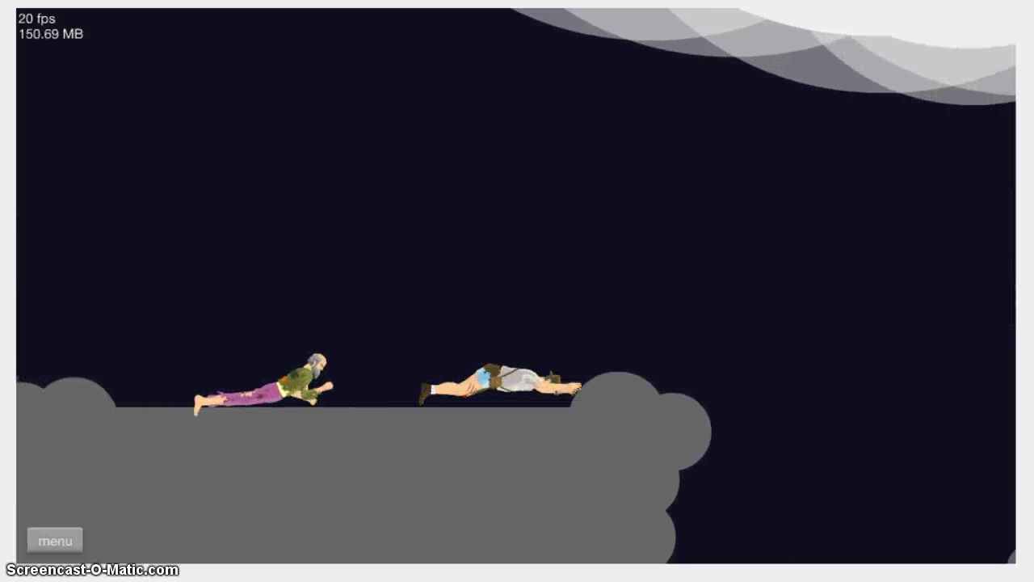
Stand Indy up and climb the smoke trail while raising the sound volume
{"action": "key", "text": "Up"}
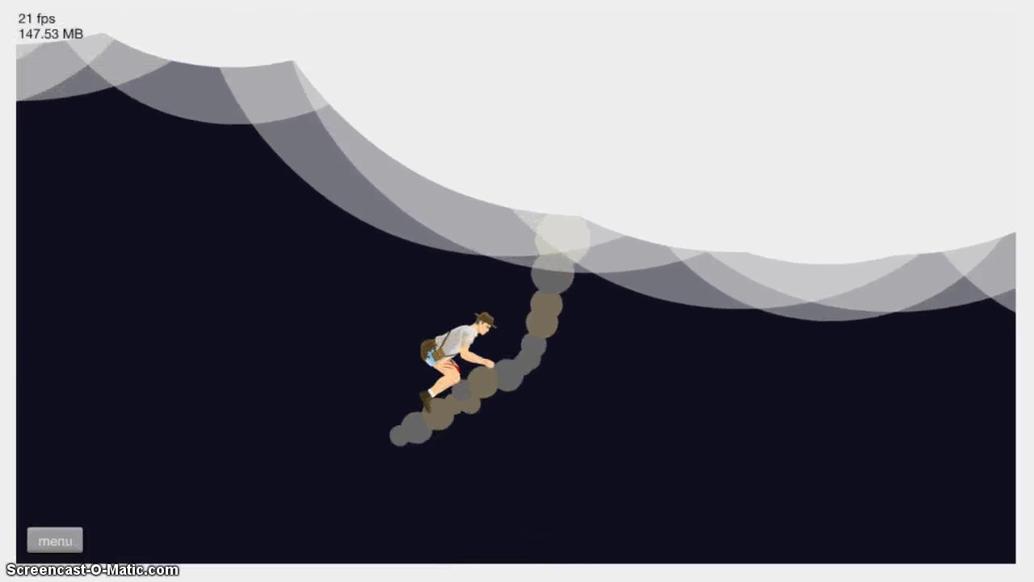
{"action": "key", "text": "XF86AudioRaiseVolume"}
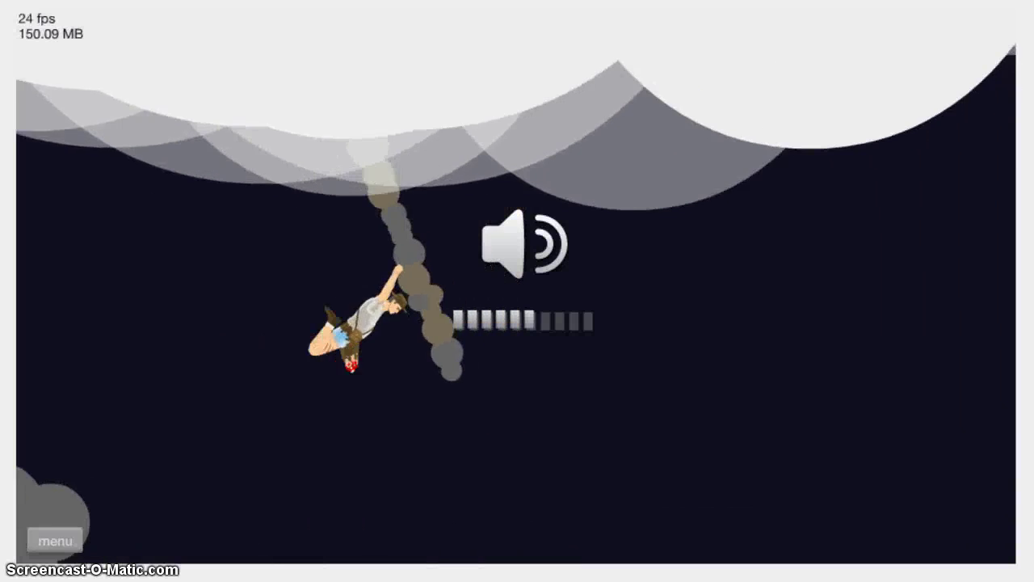
Keep climbing toward the helicopter ladder, turning the volume up further
{"action": "key", "text": "XF86AudioRaiseVolume"}
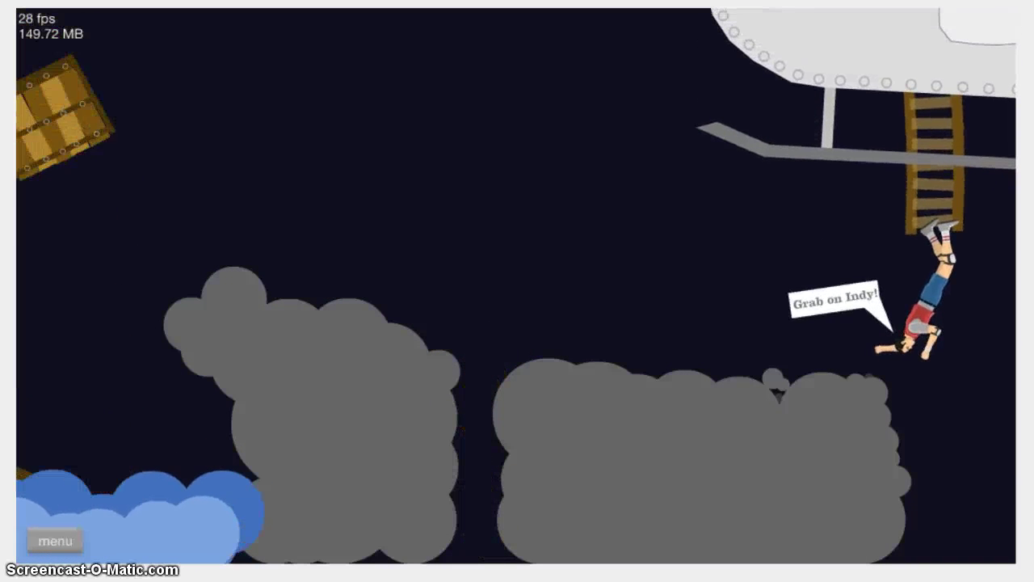
Ride the wooden cart down the grey slope, then pause the level
{"action": "key", "text": "Return"}
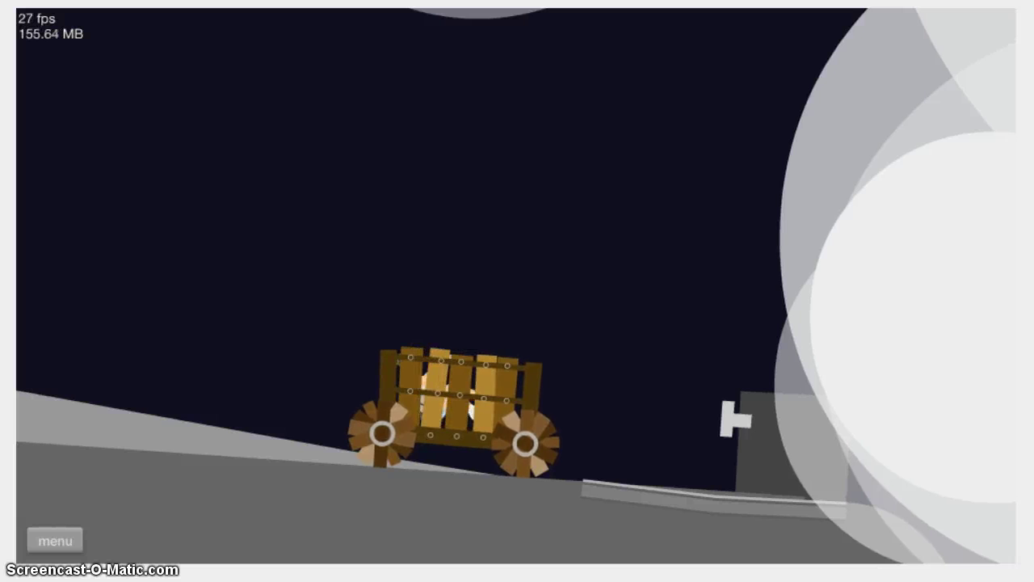
{"action": "key", "text": "Escape"}
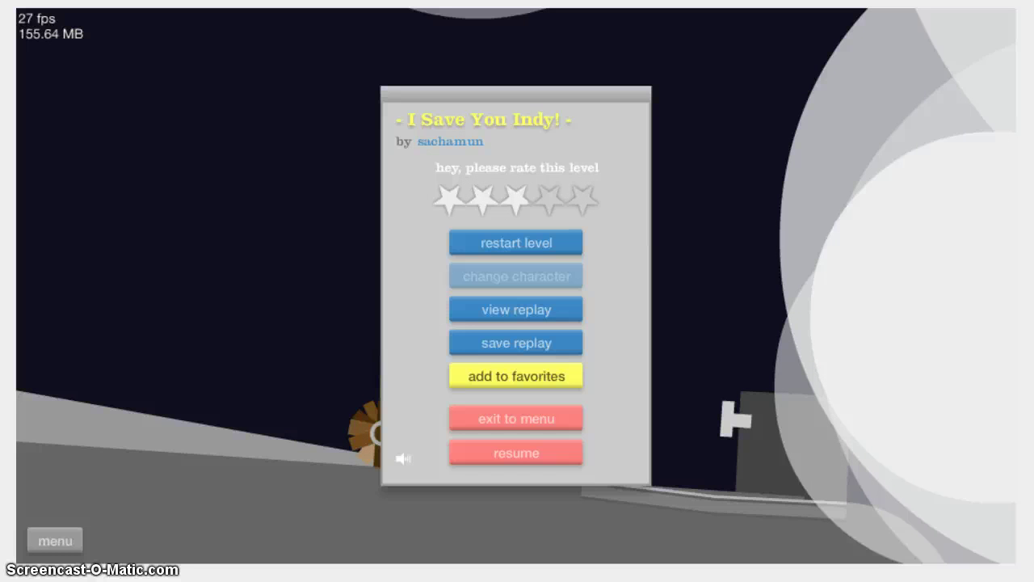
Restart and play until Indy grabs the rescuer's hand, winning in 141.47 seconds
{"action": "key", "text": "Return"}
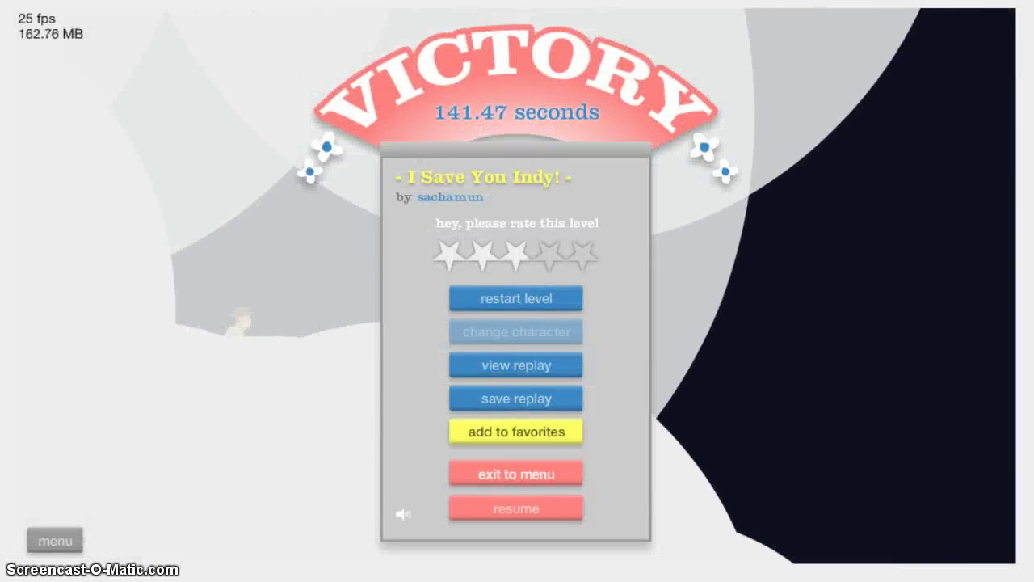
Exit the Victory panel back to the Featured Levels list showing I Save You Indy! details
{"action": "left_click", "coordinate": [516, 474]}
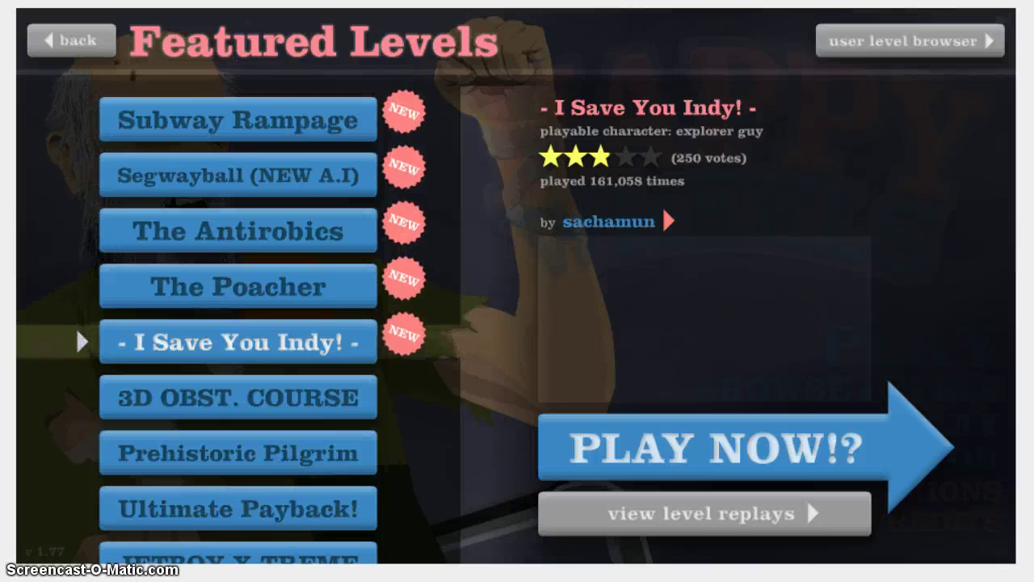